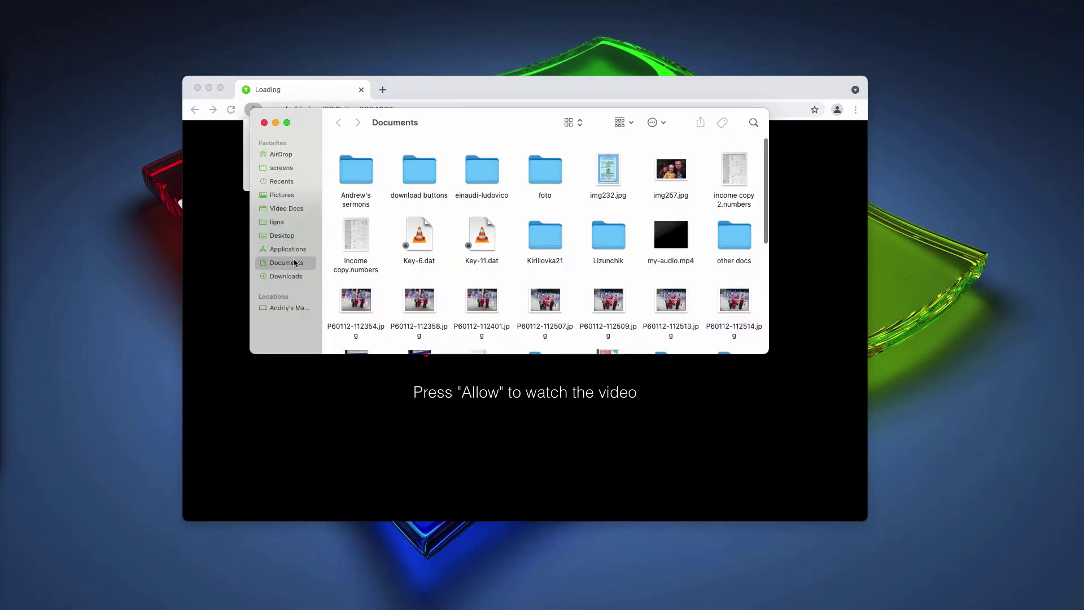
Look through the installed apps in the Applications folder, then close the Finder window
click(289, 249)
drag(517, 119, 521, 117)
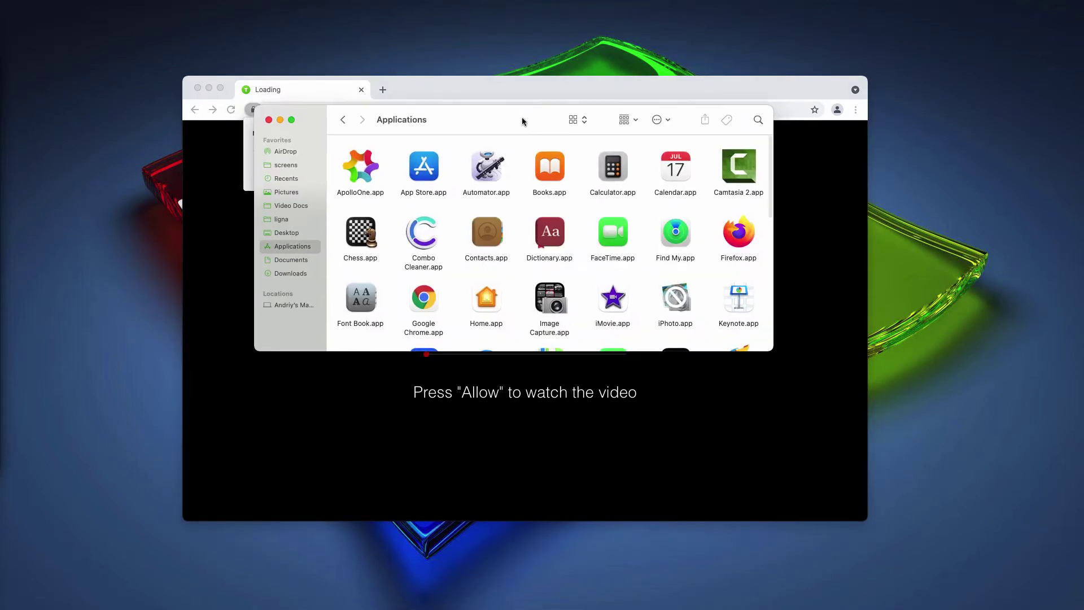
scroll(541, 256, down, 10)
scroll(541, 257, up, 4)
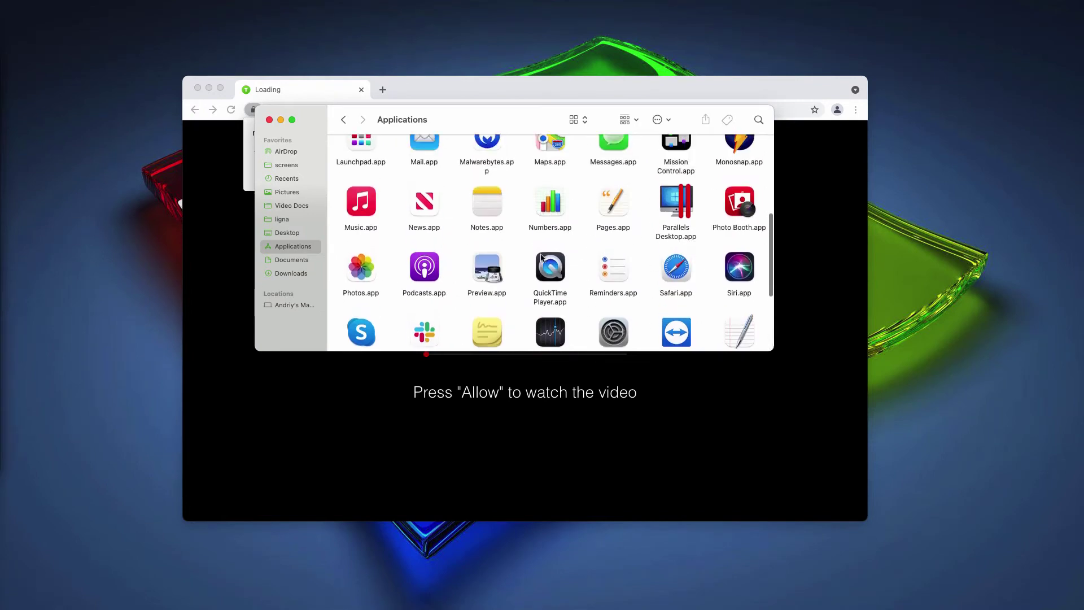
scroll(541, 257, up, 3)
click(269, 119)
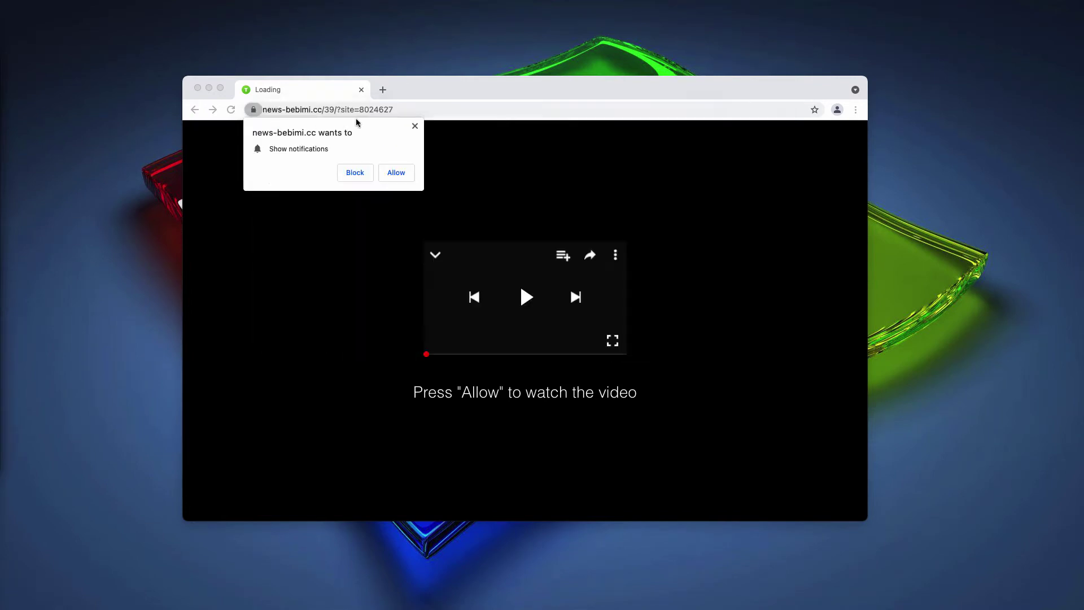
Allow news-bebimi.cc to show notifications in the browser
click(438, 92)
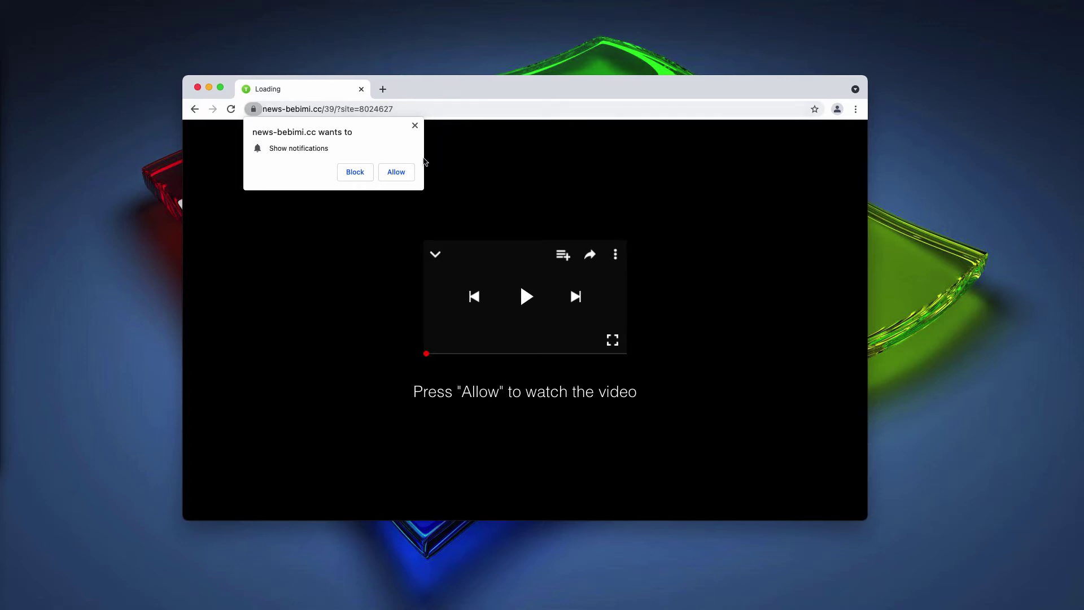
click(395, 173)
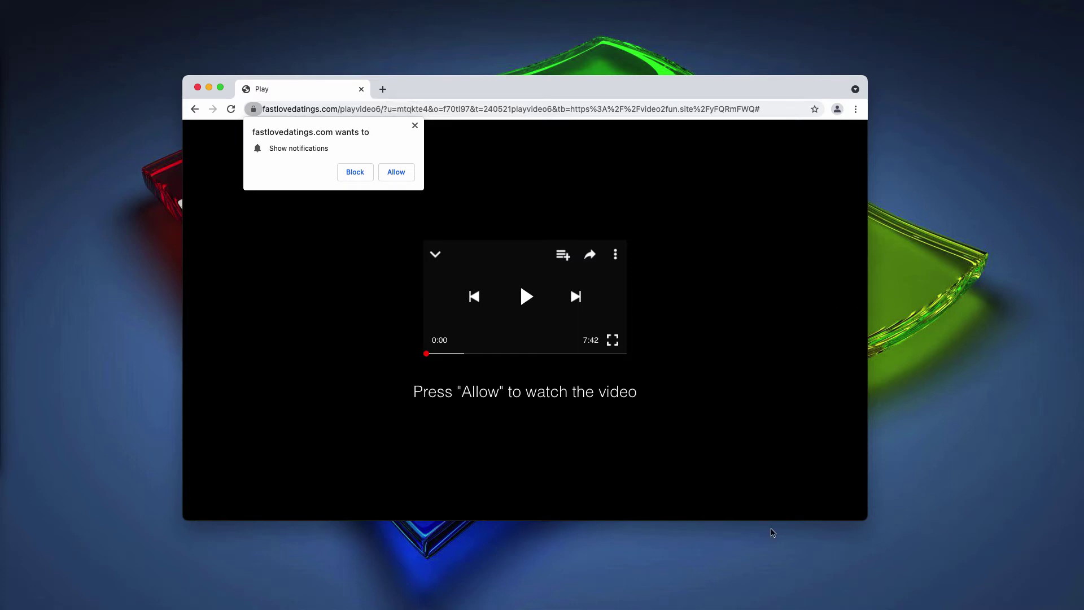
drag(480, 89, 479, 89)
Open Chrome's notification permissions in Site Settings and bring up the list of sites allowed to send notifications
click(852, 109)
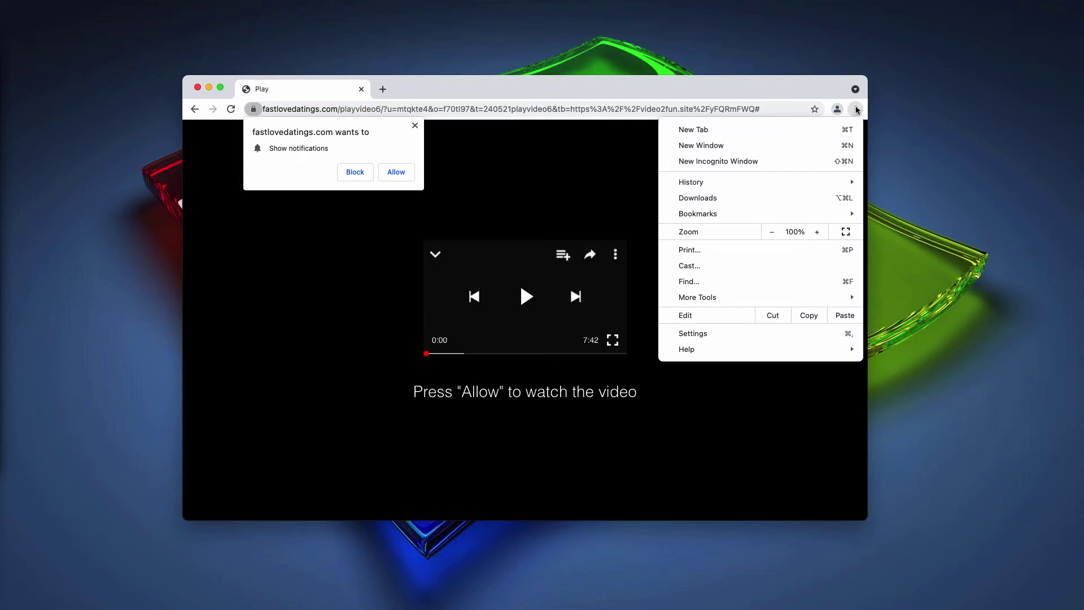
click(716, 333)
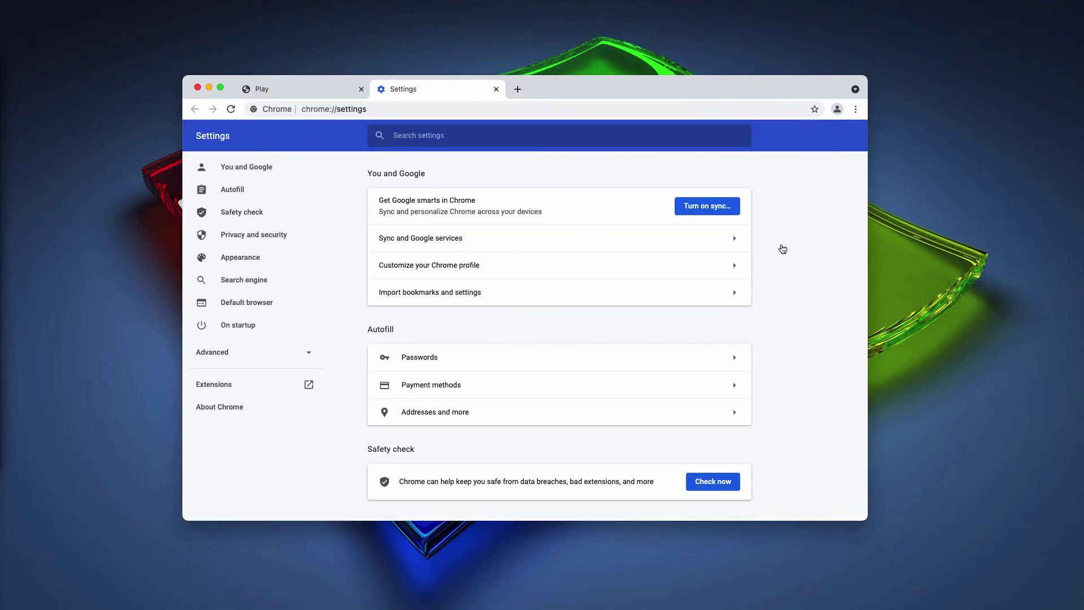
scroll(494, 464, down, 3)
scroll(494, 464, down, 2)
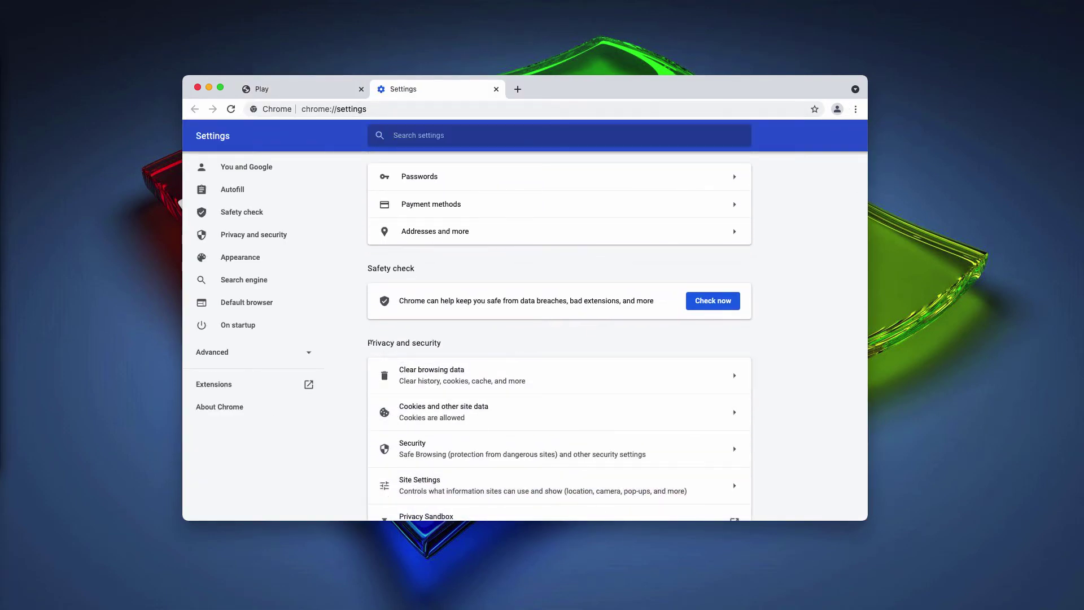
scroll(371, 356, down, 2)
click(429, 416)
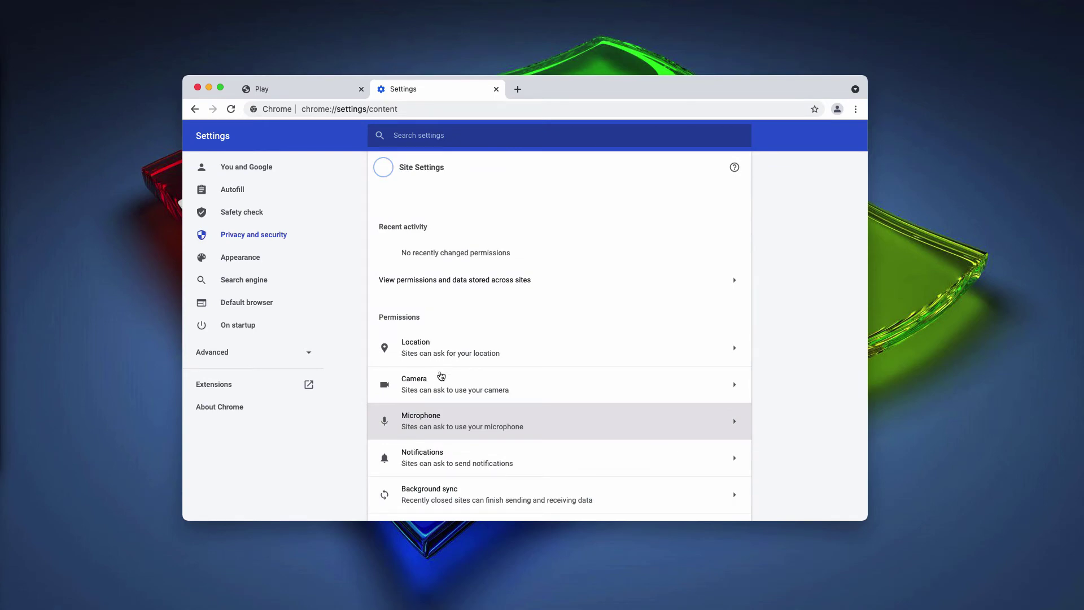
click(446, 432)
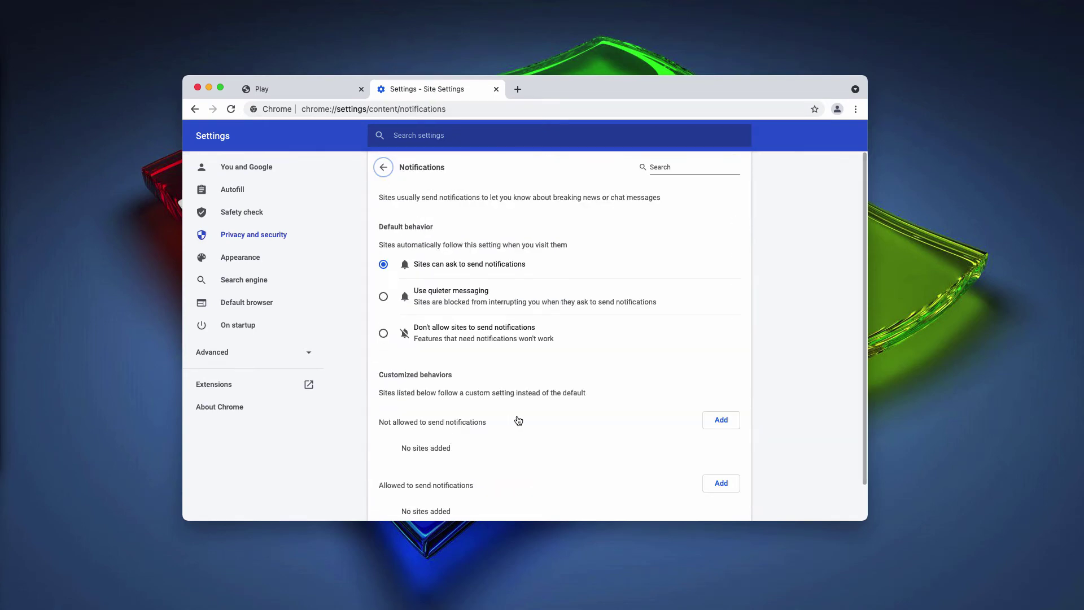
scroll(474, 429, down, 2)
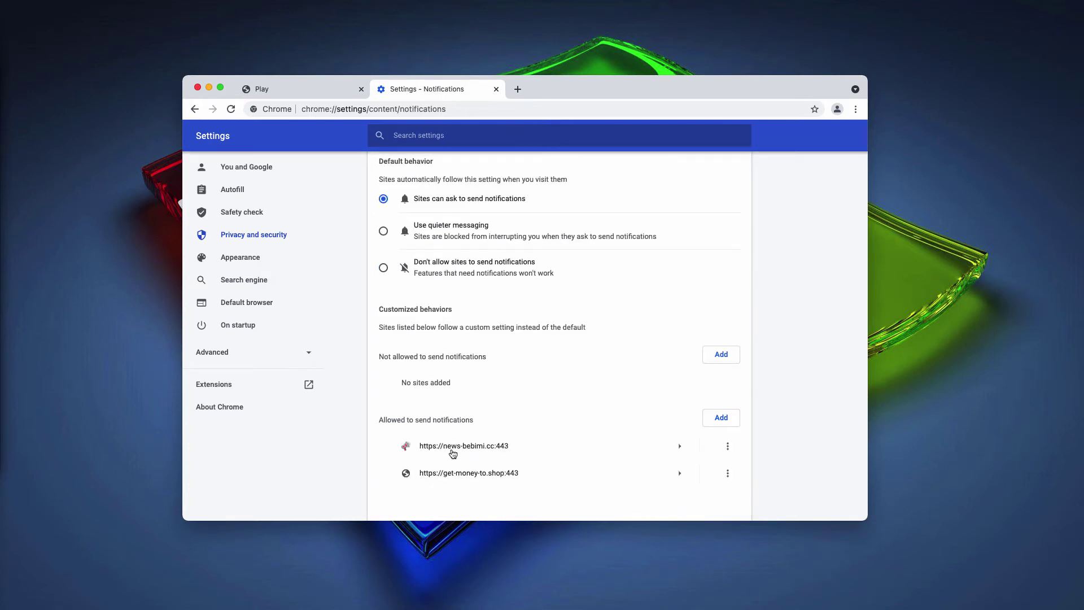
Remove news-bebimi.cc and get-money-to.shop from the sites allowed to send notifications
click(728, 446)
click(713, 488)
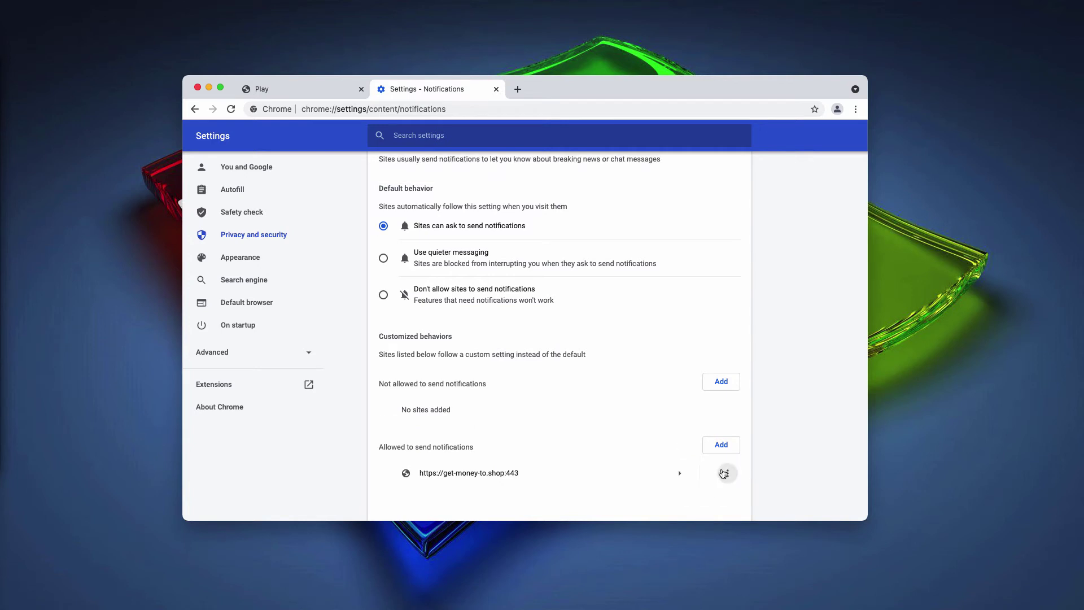
click(727, 473)
click(718, 478)
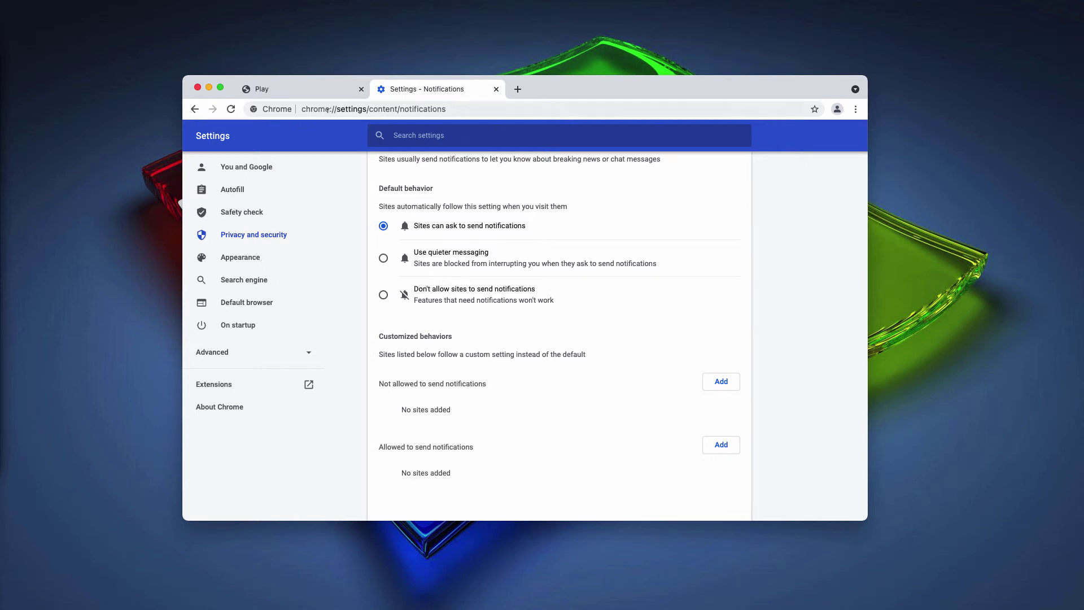
Go to combocleaner.com in the current browser tab
click(388, 108)
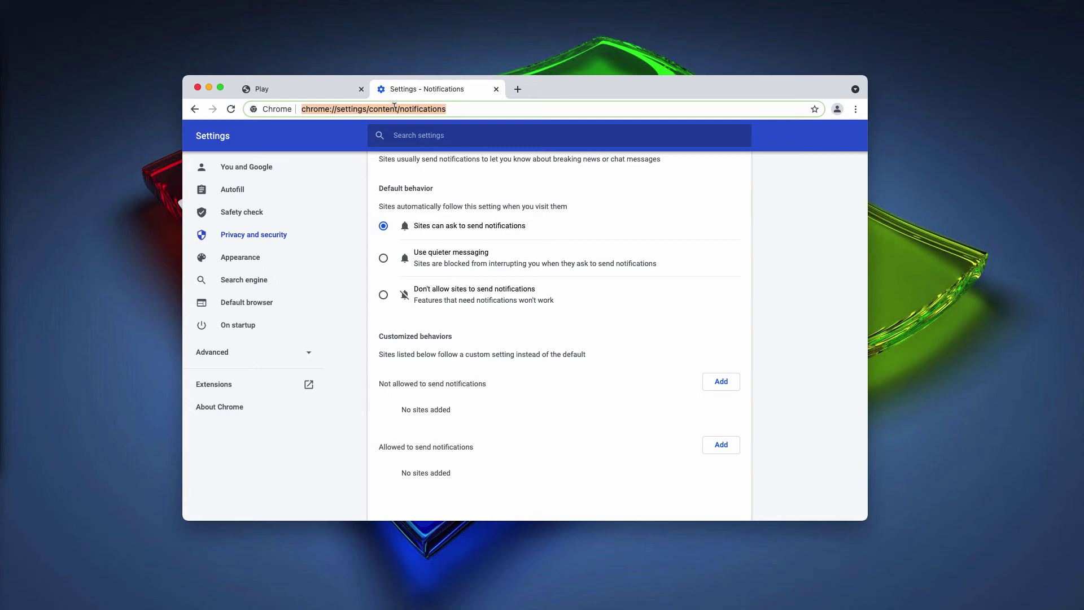
text(combocleaner.com)
key(Return)
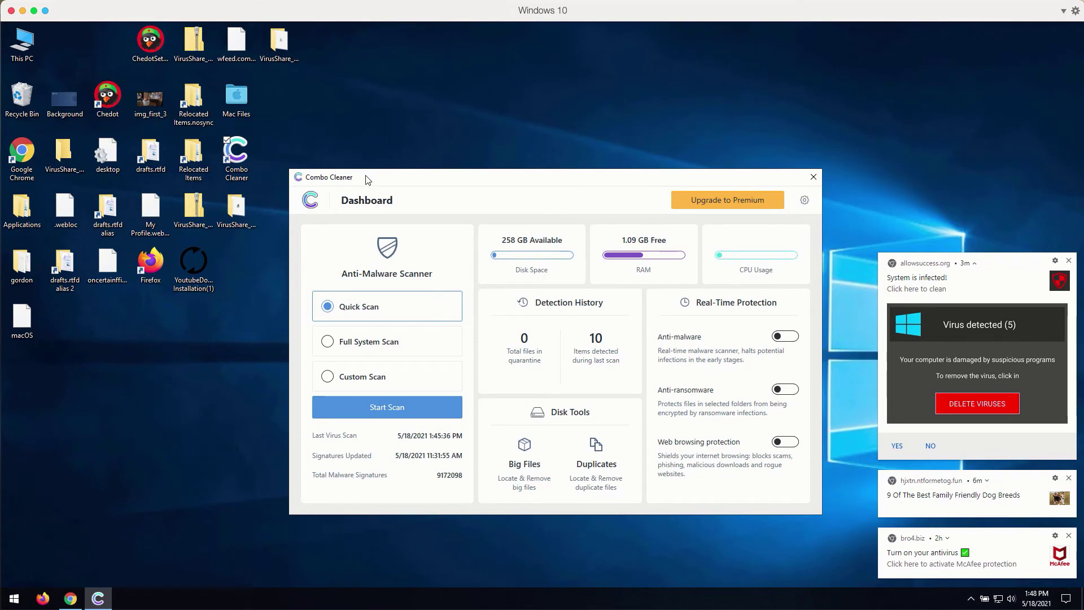
In Combo Cleaner on Windows 10, try to select Full System Scan and Custom Scan, dismissing the upgrade offer each time
drag(366, 180, 365, 181)
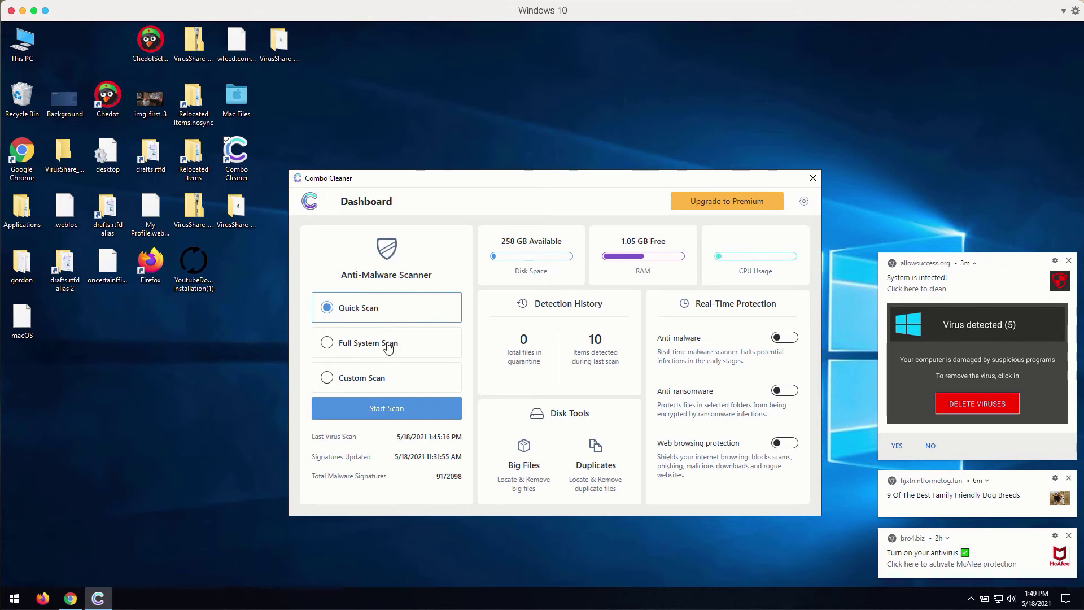
click(328, 343)
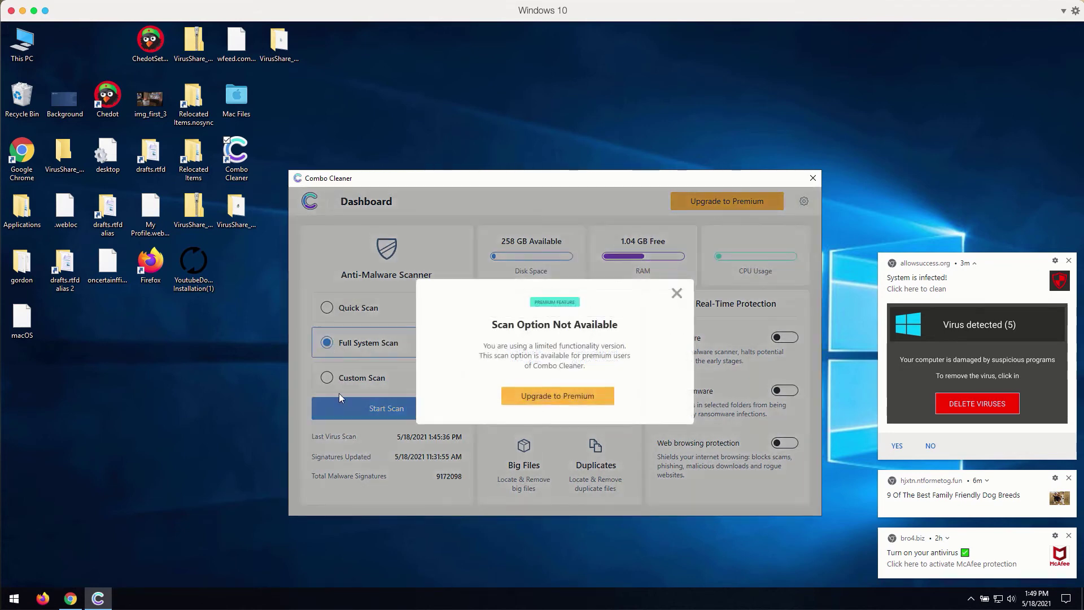
click(676, 294)
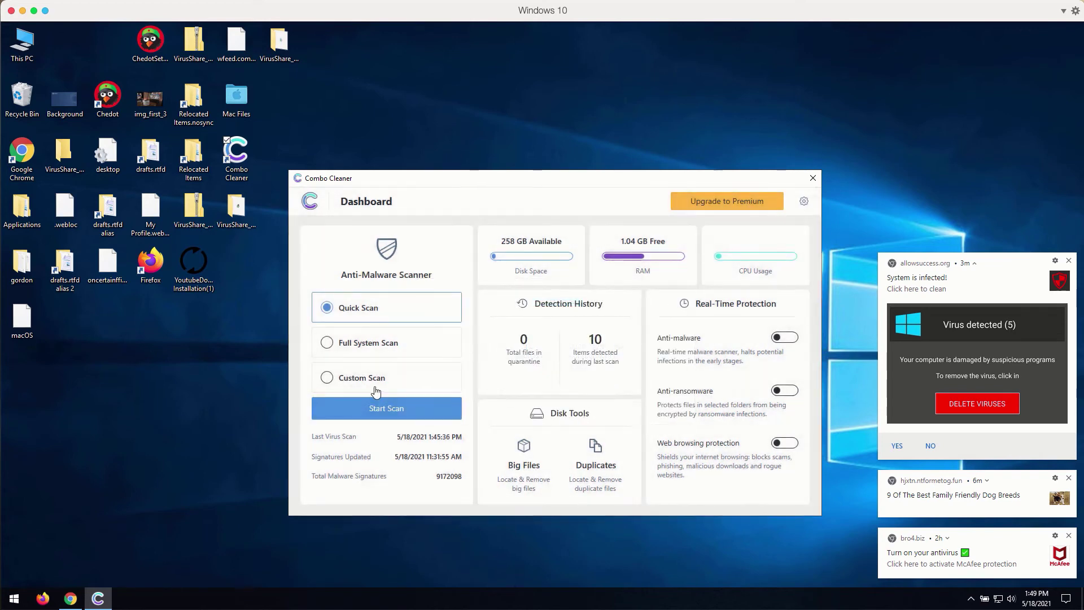
click(452, 374)
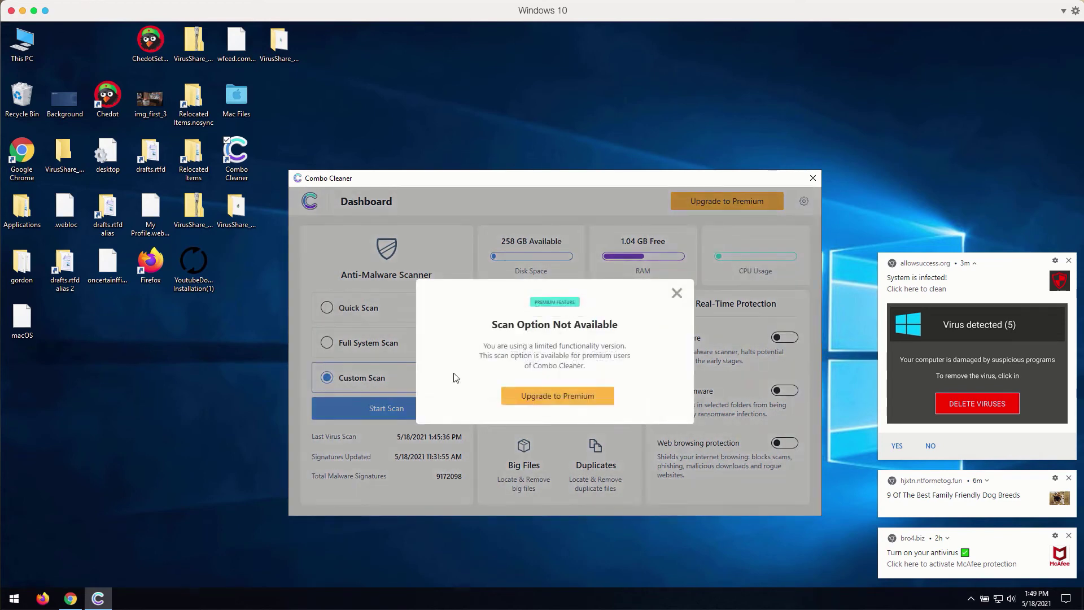
click(676, 294)
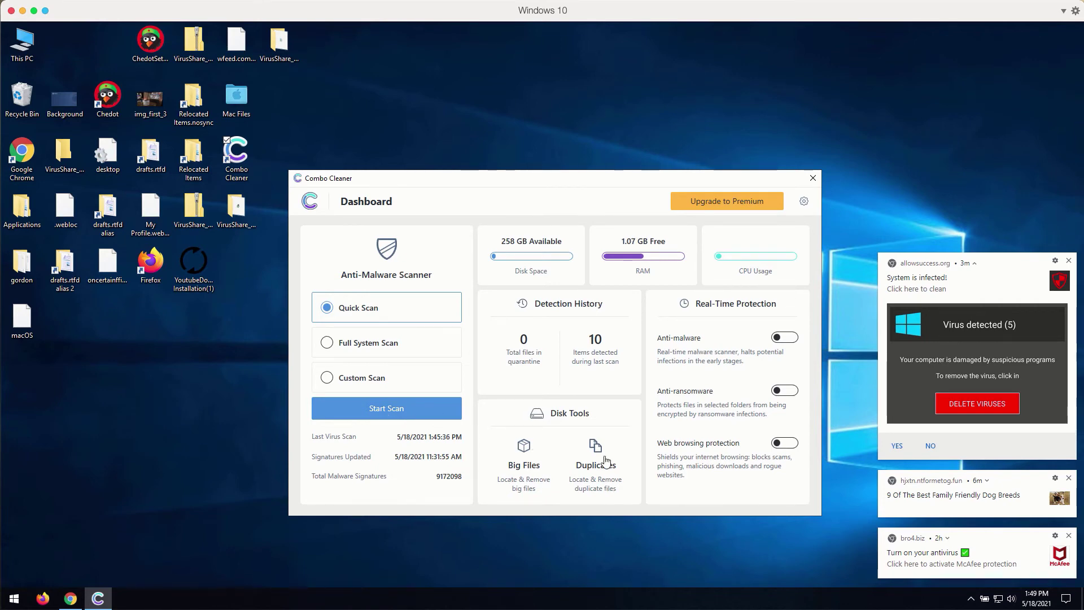
View the Big Files Finder disk tool and return to the dashboard
click(532, 464)
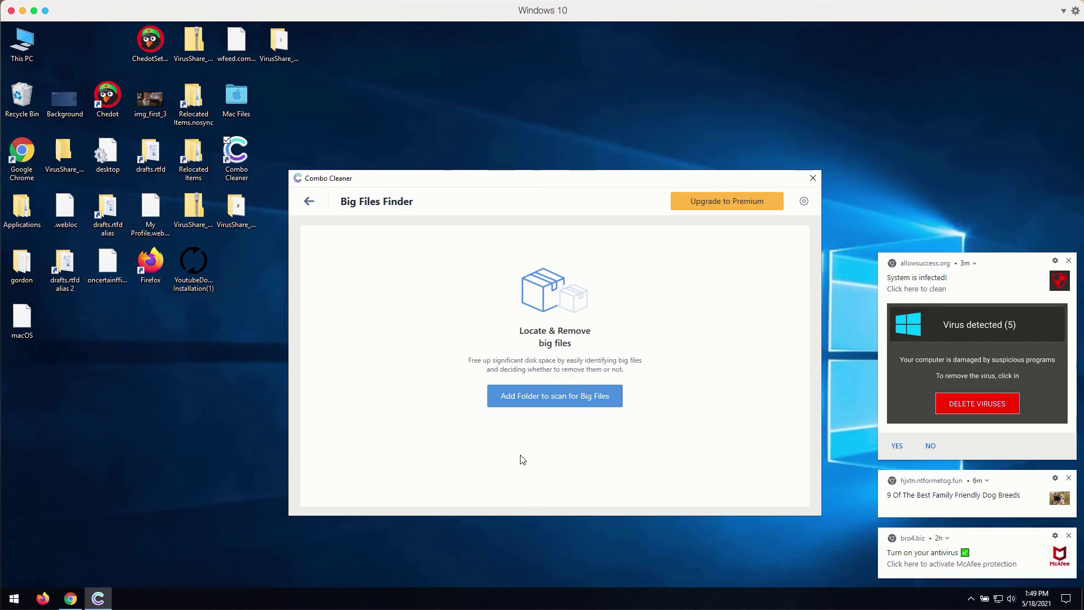
click(305, 202)
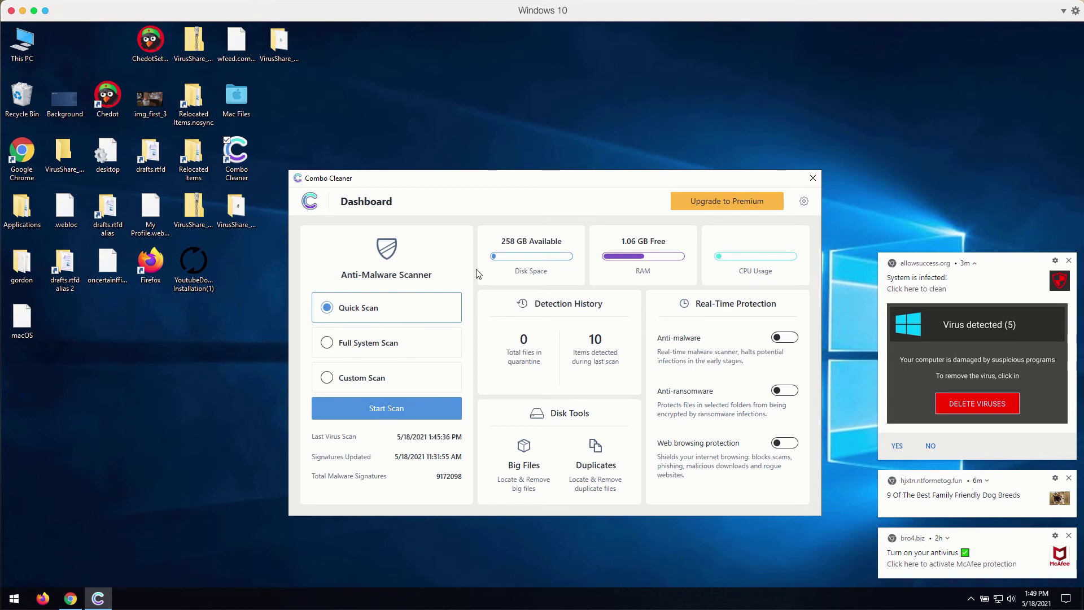
Start a Quick Scan with the anti-malware scanner and cancel it while it is running
click(378, 411)
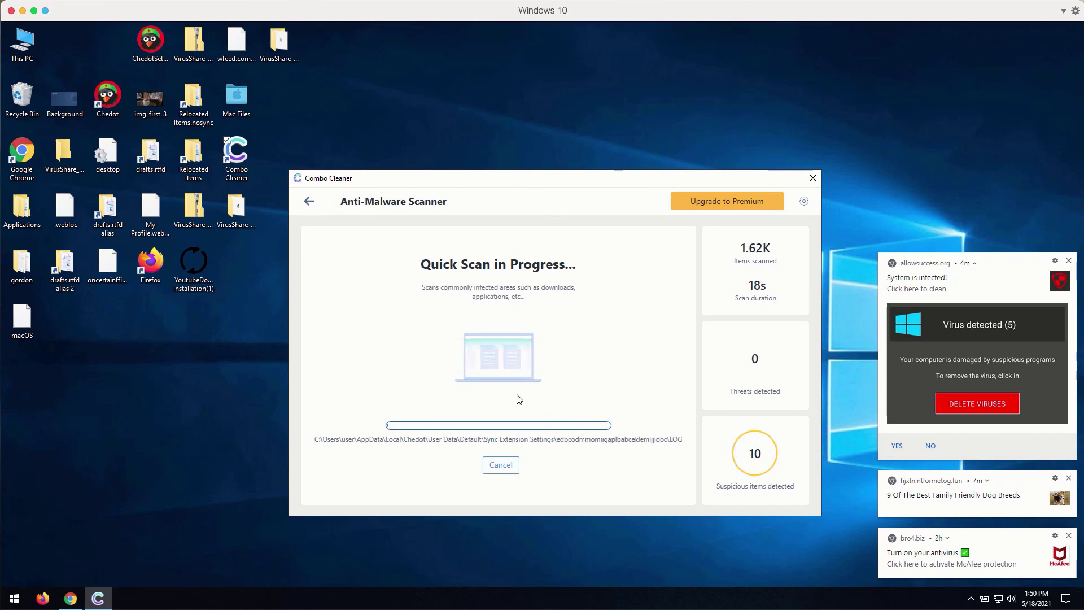
click(501, 465)
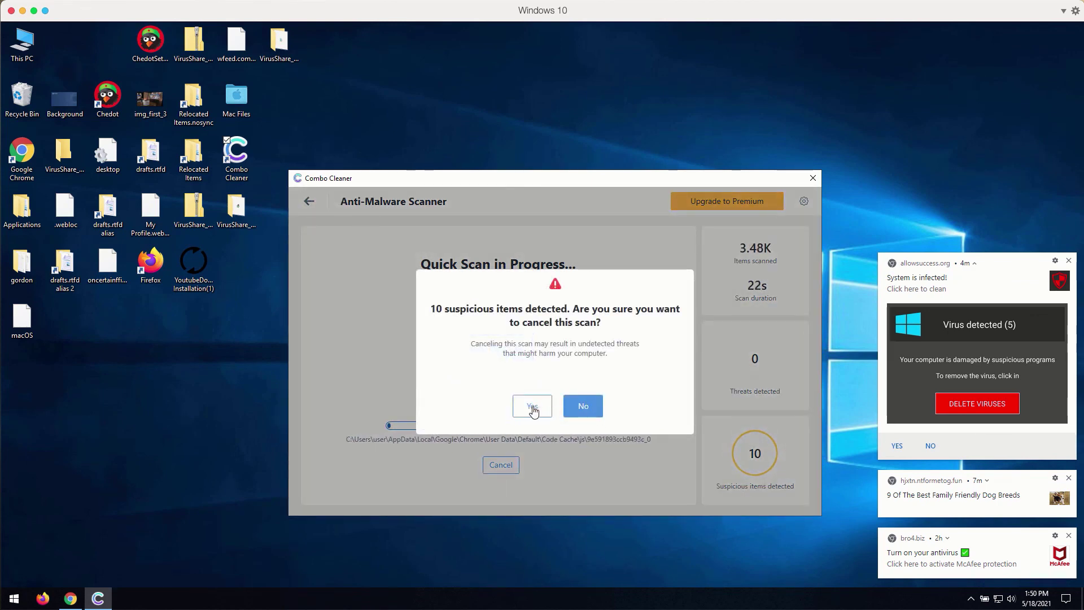
click(531, 406)
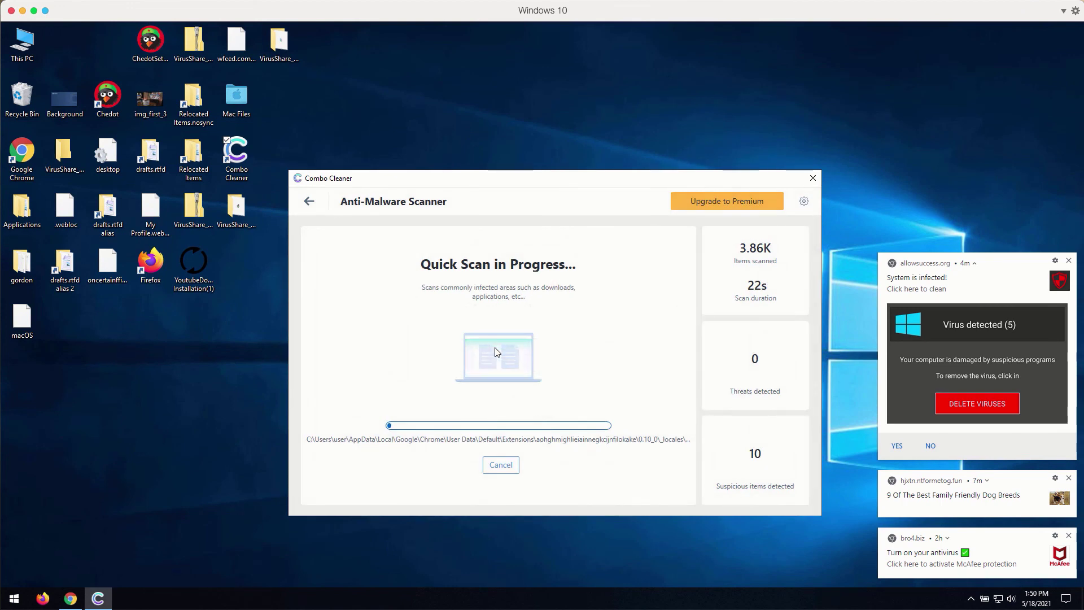